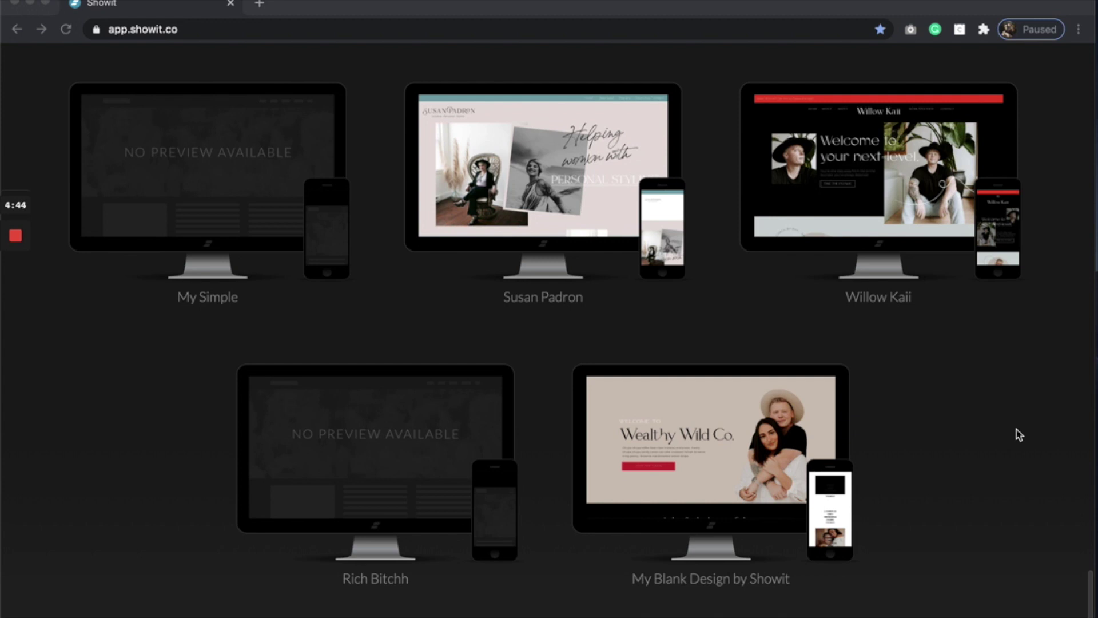
Scroll to the end of the sites list and open My Blank Design by Showit in the editor
scroll(1017, 435, up, 20)
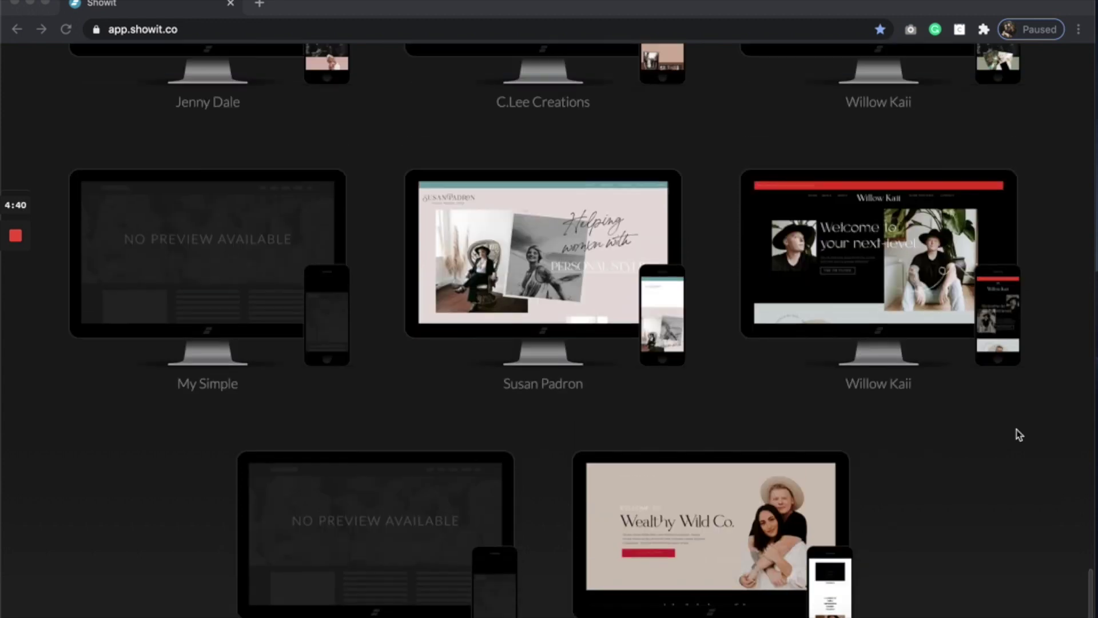
scroll(1017, 435, down, 15)
scroll(1018, 435, down, 10)
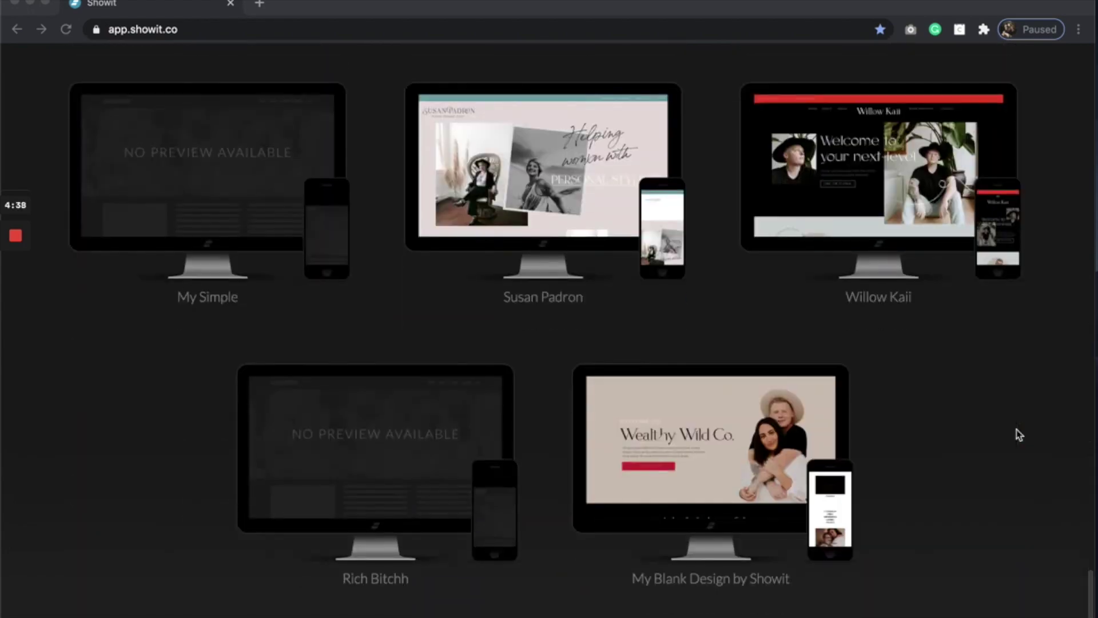
click(708, 424)
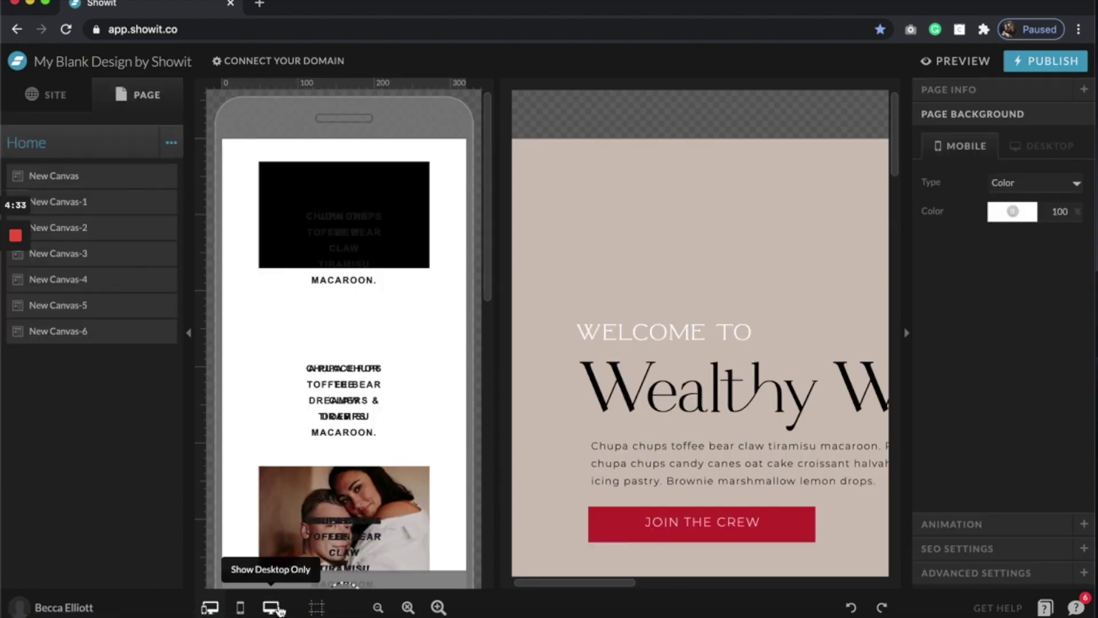
Switch the editor to desktop-only view and zoom out on the page
click(272, 608)
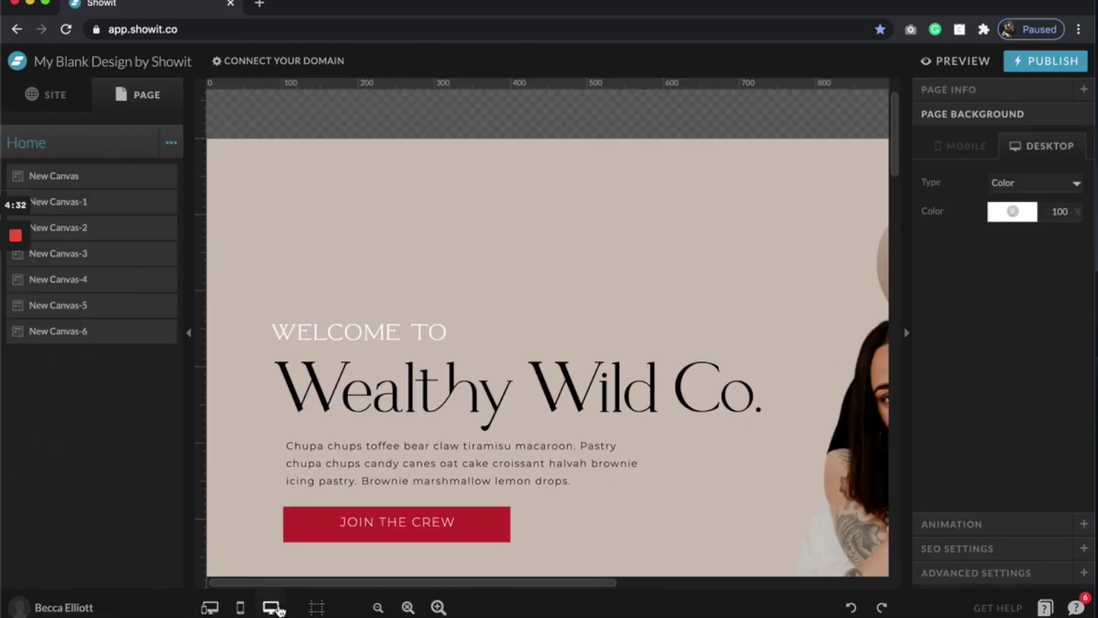
click(379, 608)
scroll(309, 469, down, 6)
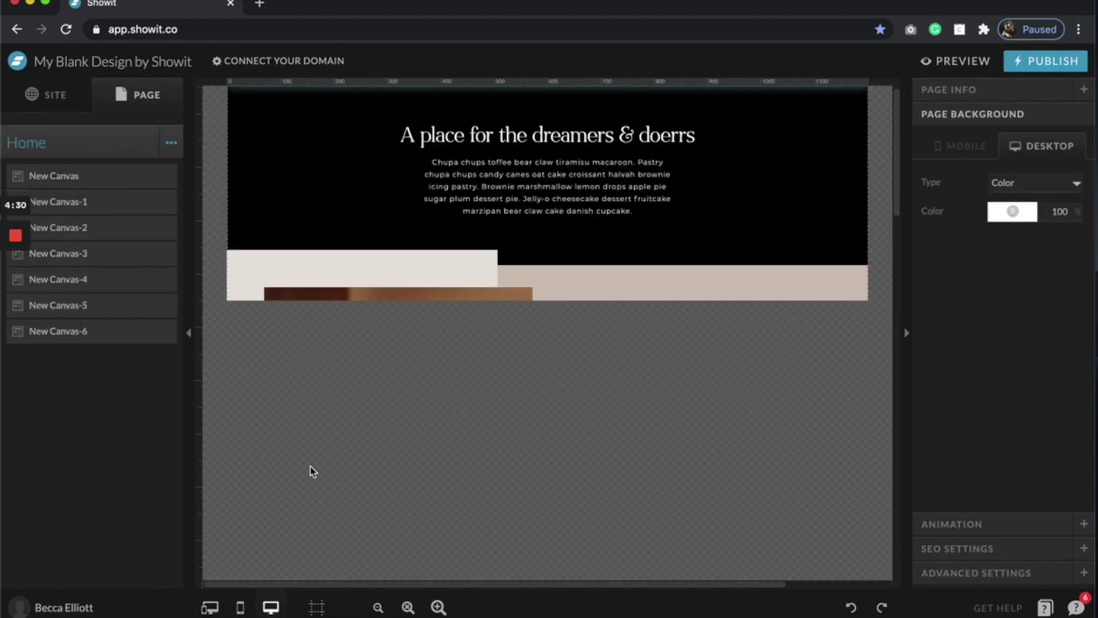
scroll(314, 466, up, 10)
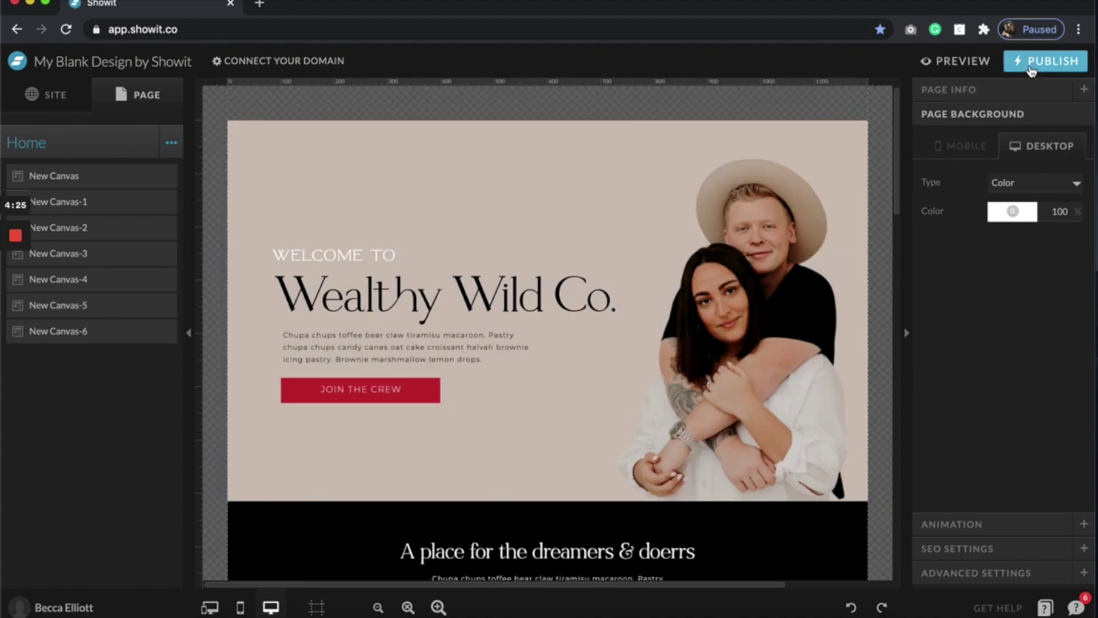
Publish the site to bold-x-boho-86.showit.site and dismiss the confirmation
click(1042, 64)
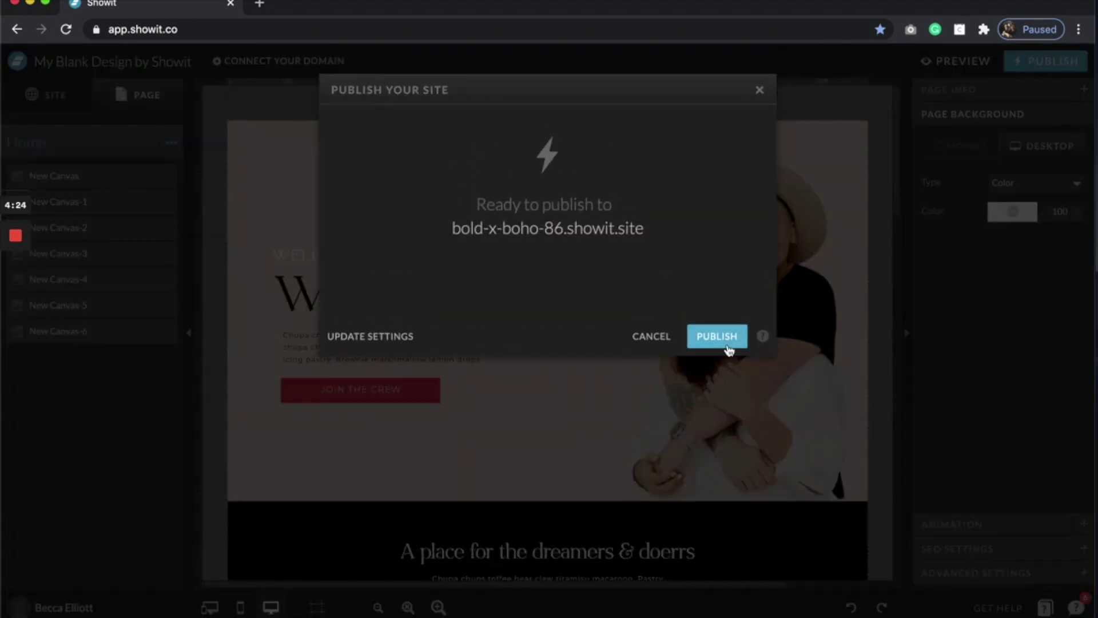
click(716, 339)
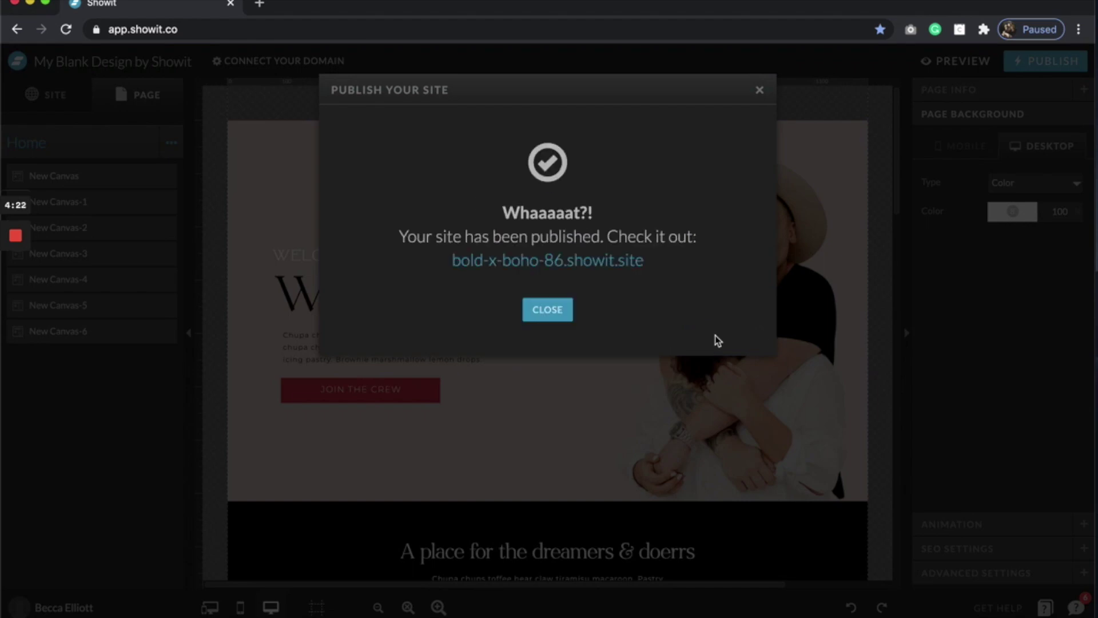
click(557, 311)
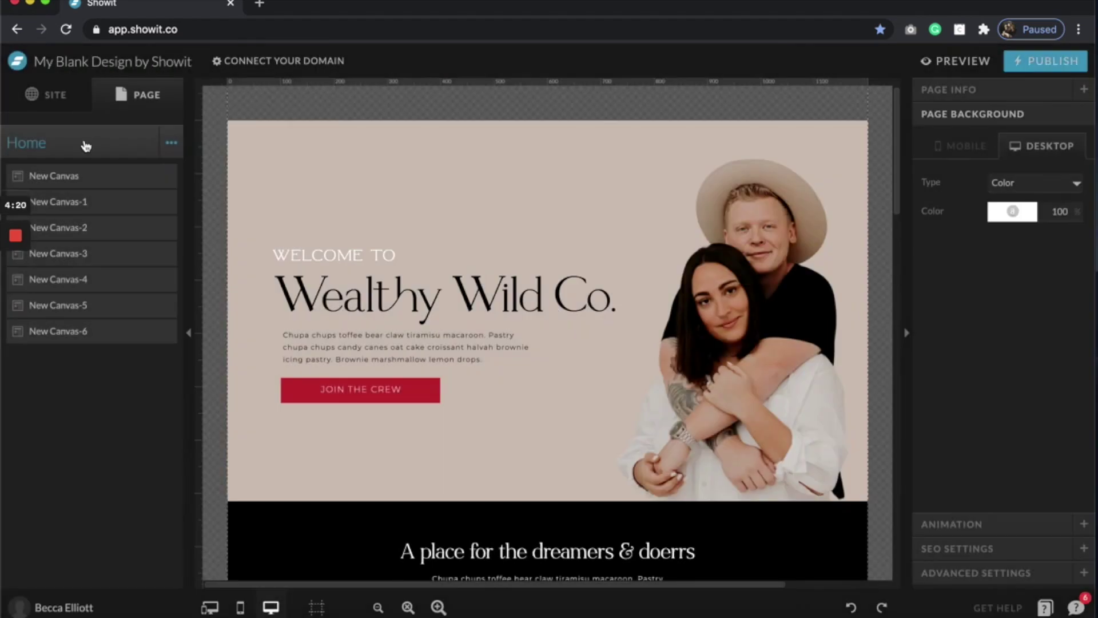
Share the site as a design from Site Settings, renaming it 'Wealthy Wild'
click(52, 101)
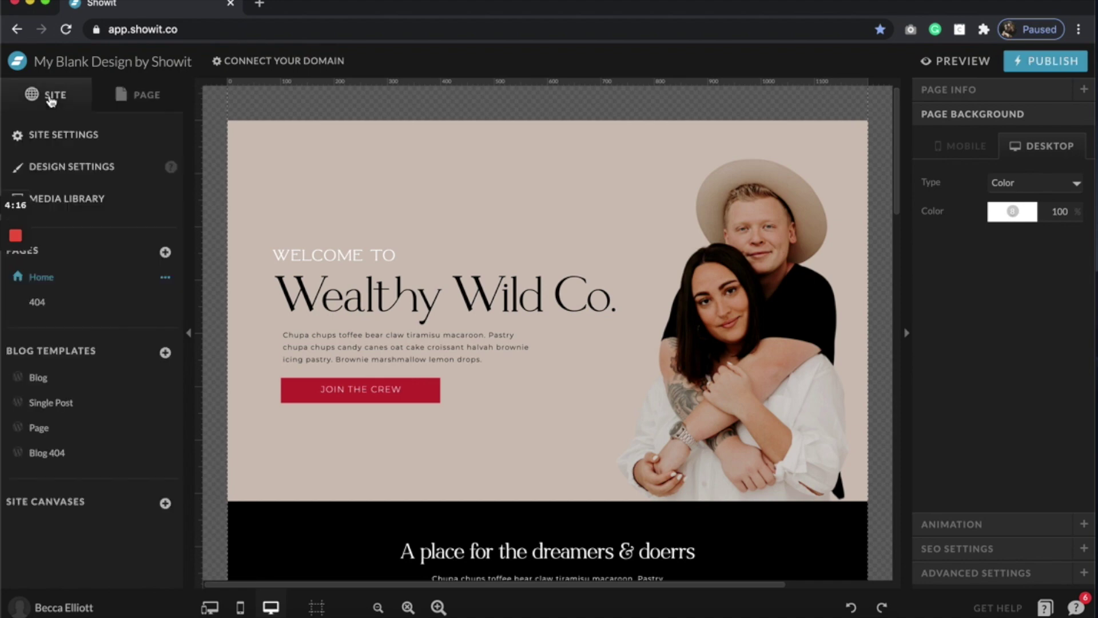
click(68, 139)
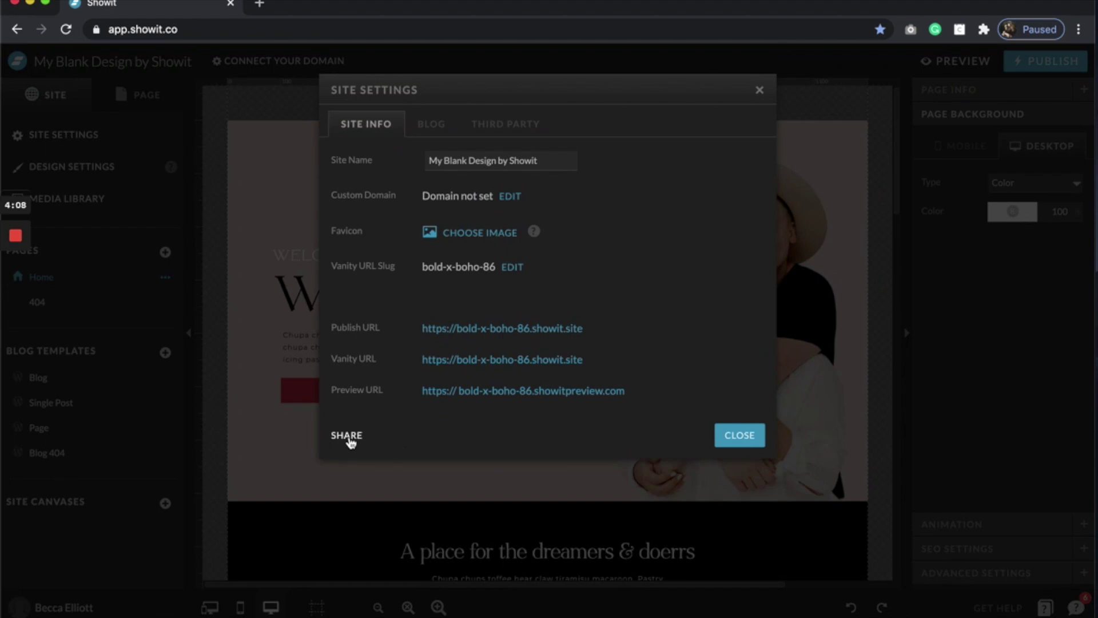
click(347, 435)
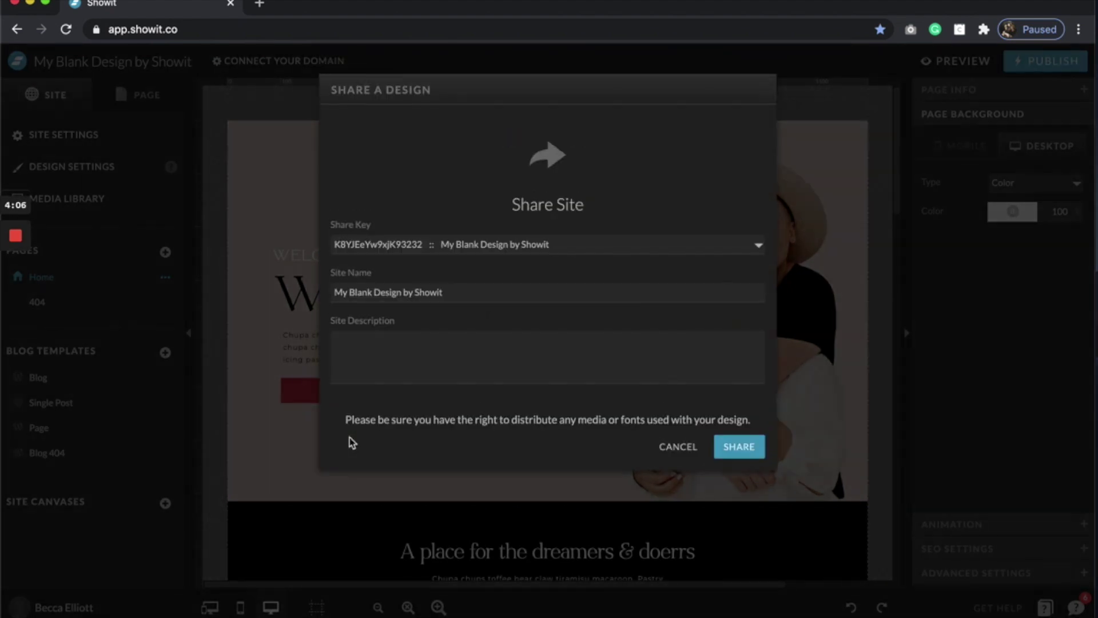
click(470, 289)
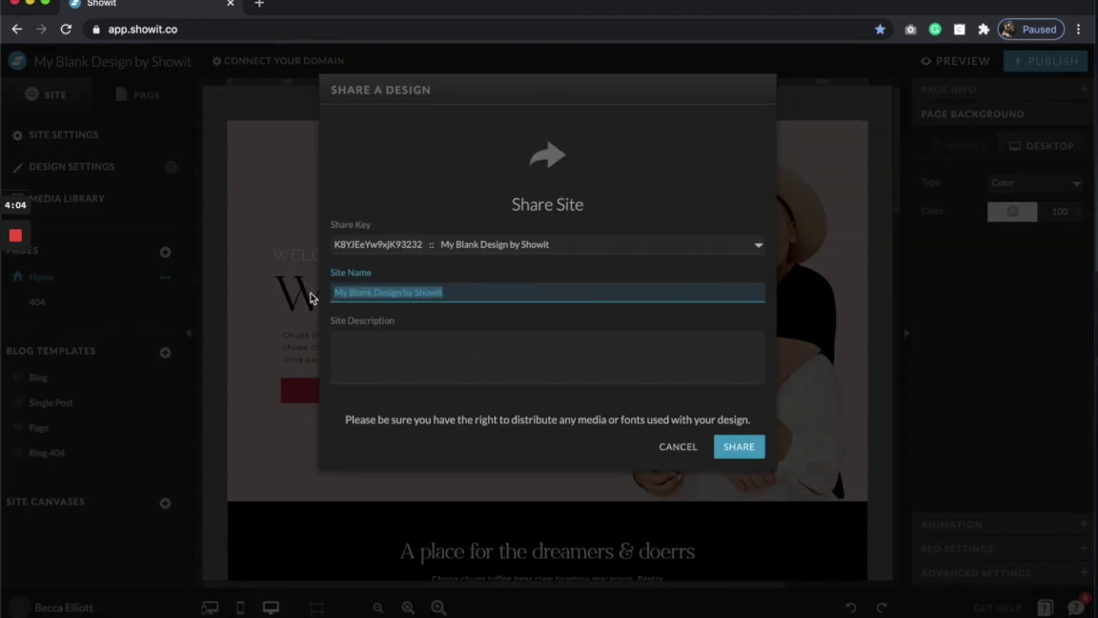
text(We)
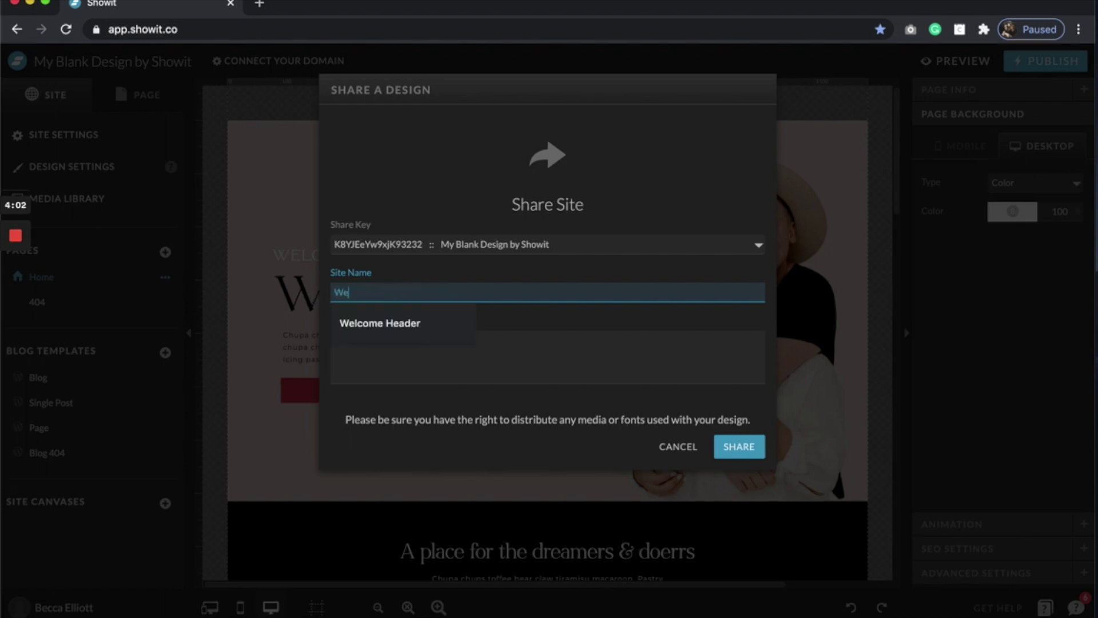
text(althy Wild)
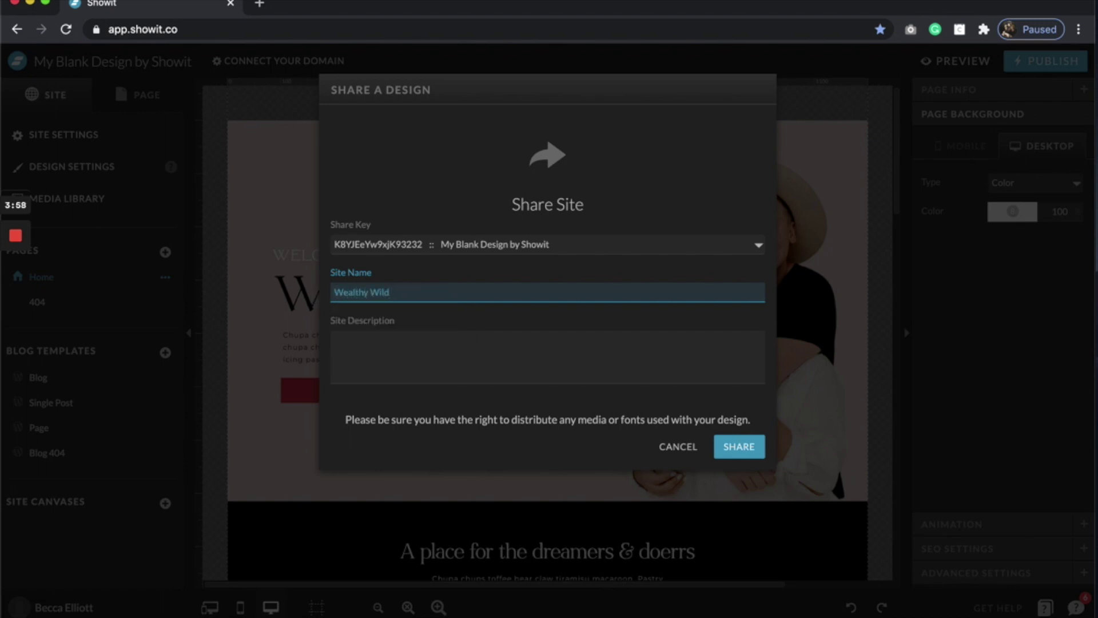
click(742, 451)
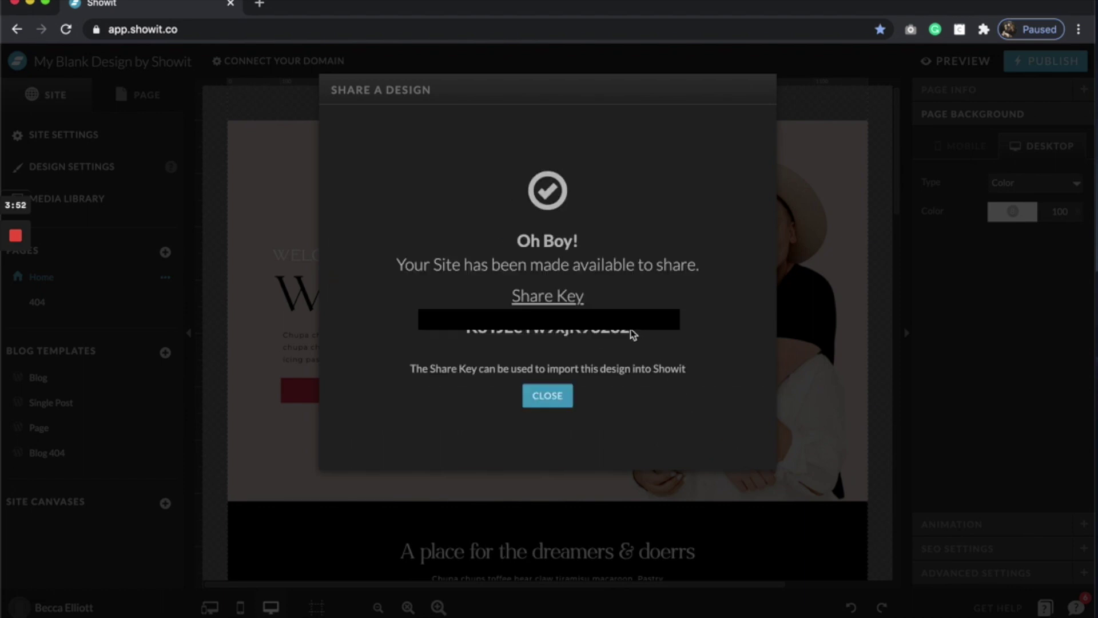
Copy the generated share key, close the share window, and bring up the account options
click(593, 334)
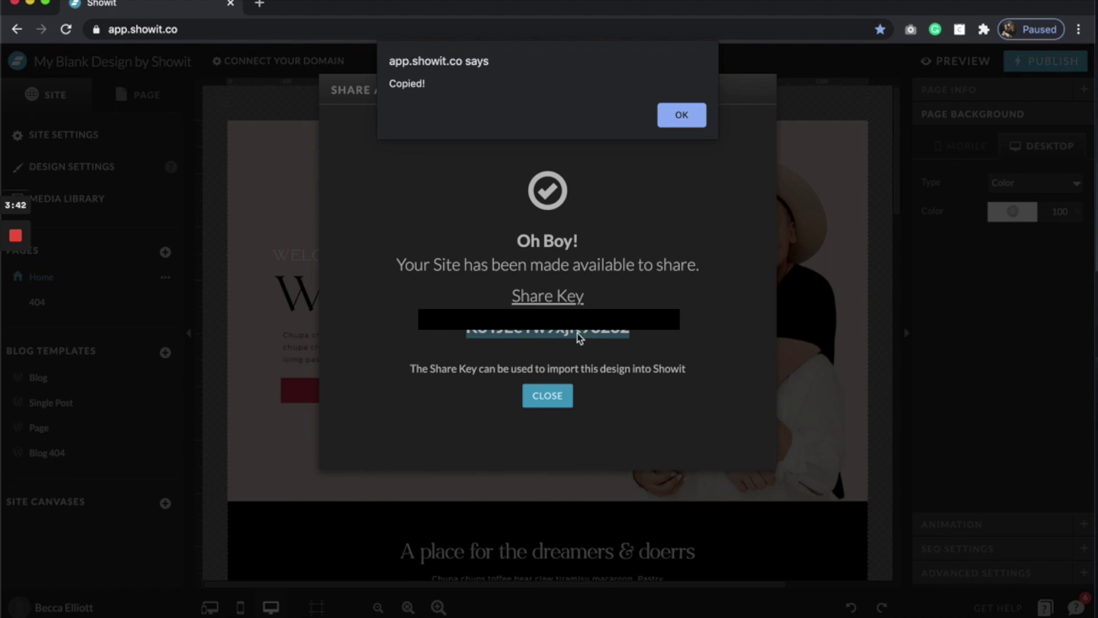
click(705, 118)
click(550, 397)
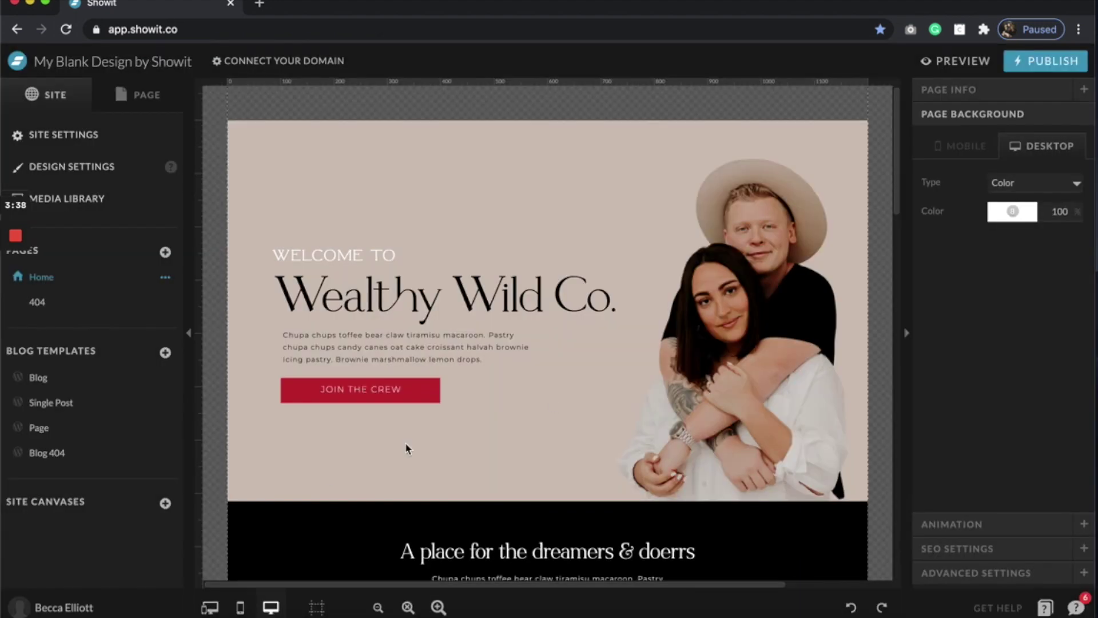
click(60, 610)
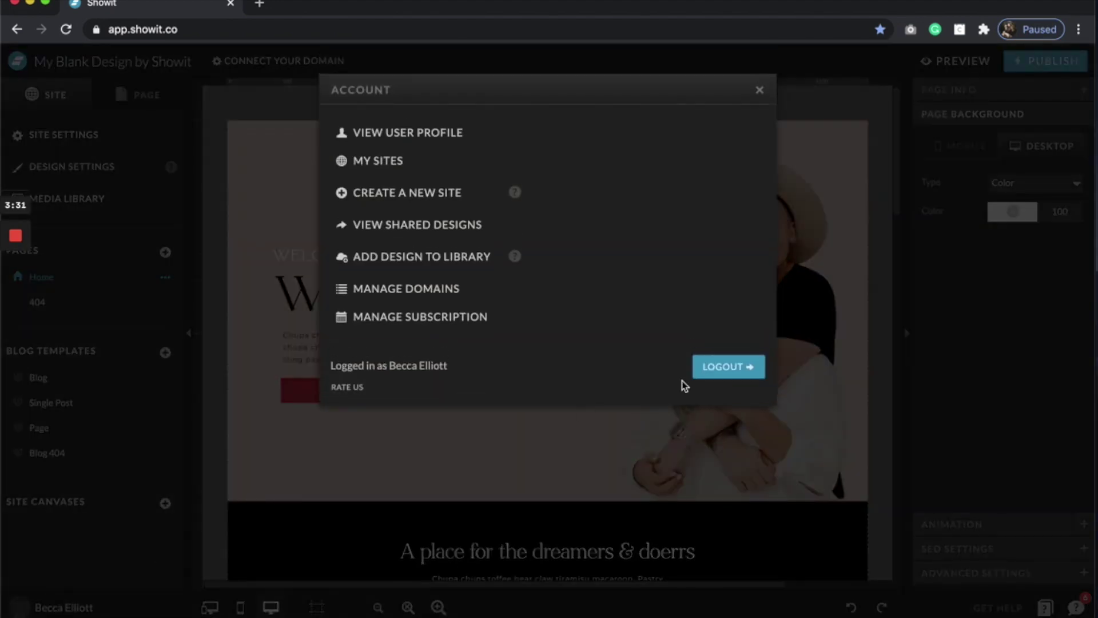
Log out and sign in to the second Showit account using its saved credentials
click(729, 367)
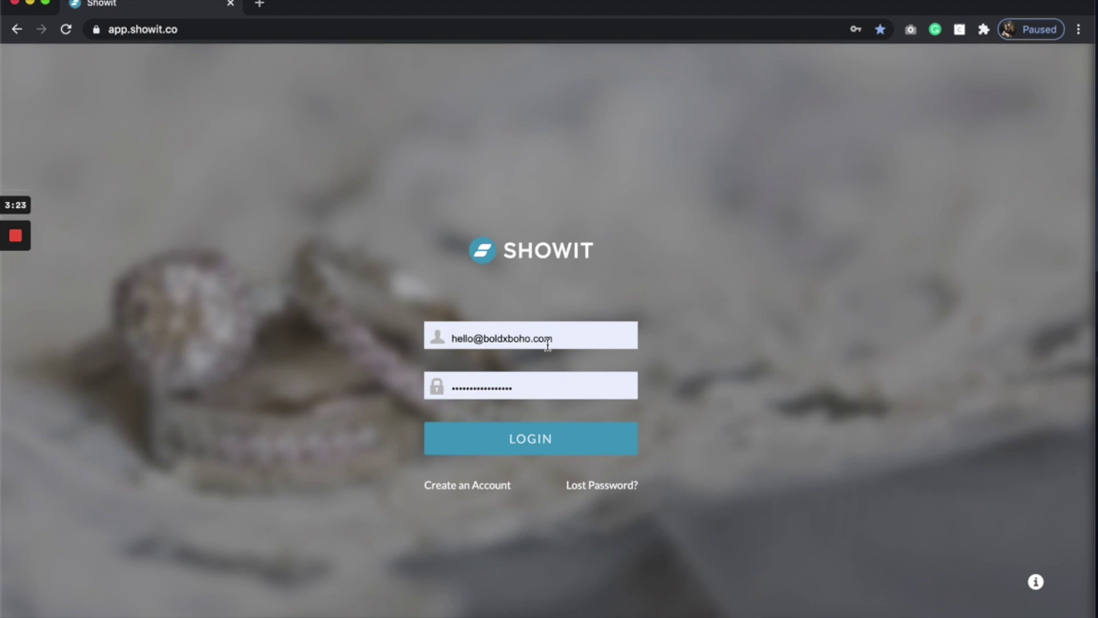
click(547, 342)
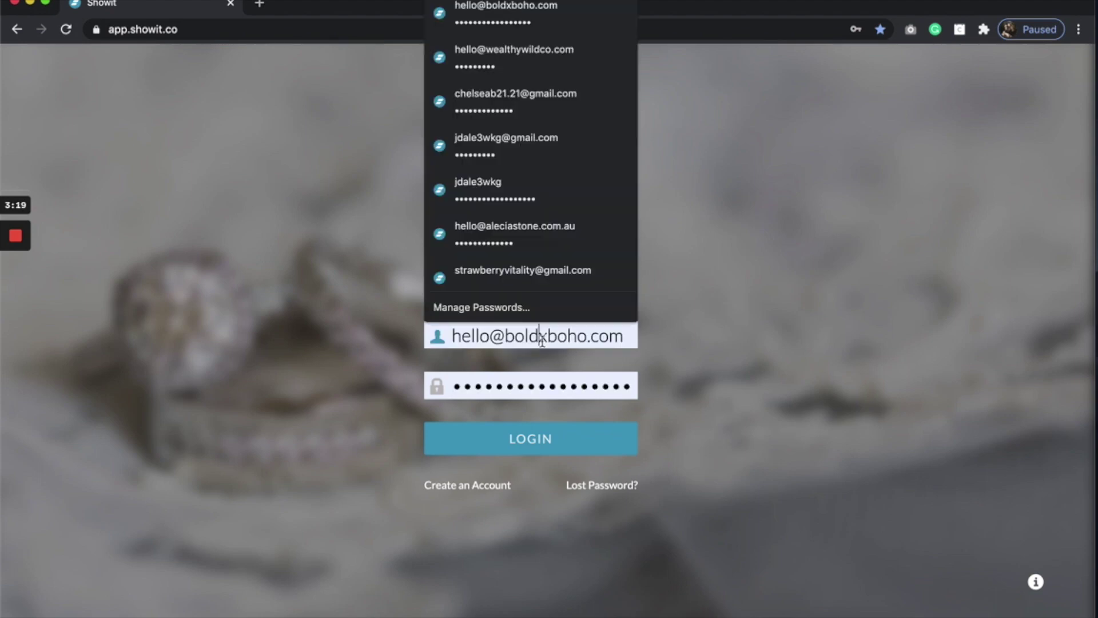
click(527, 74)
click(512, 438)
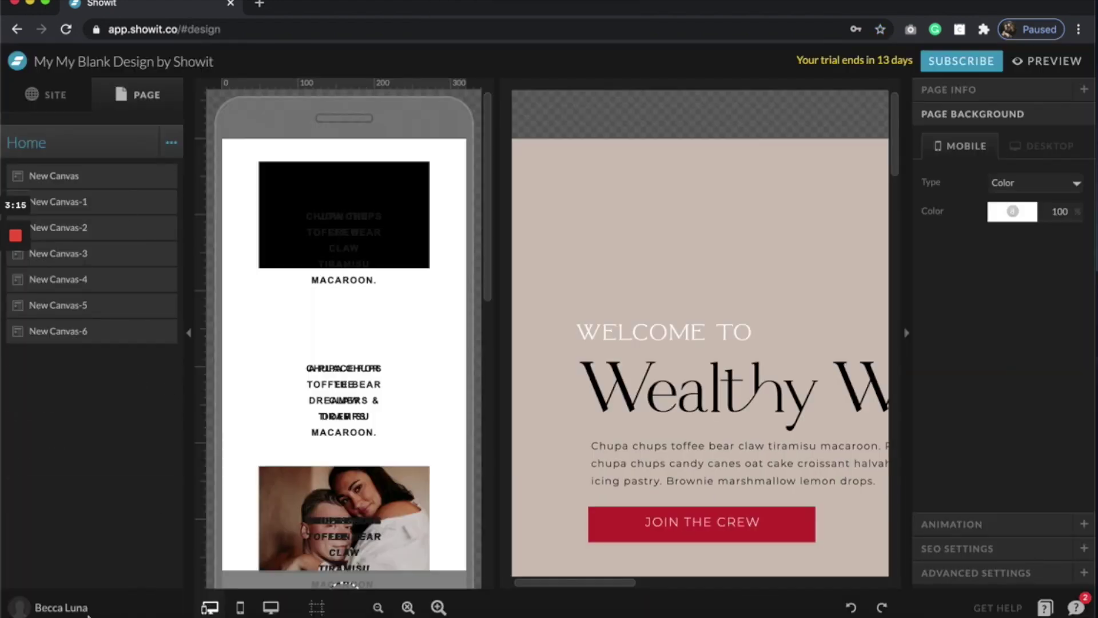
Set the editor to desktop-only view and choose Create a New Site from the account options
click(270, 607)
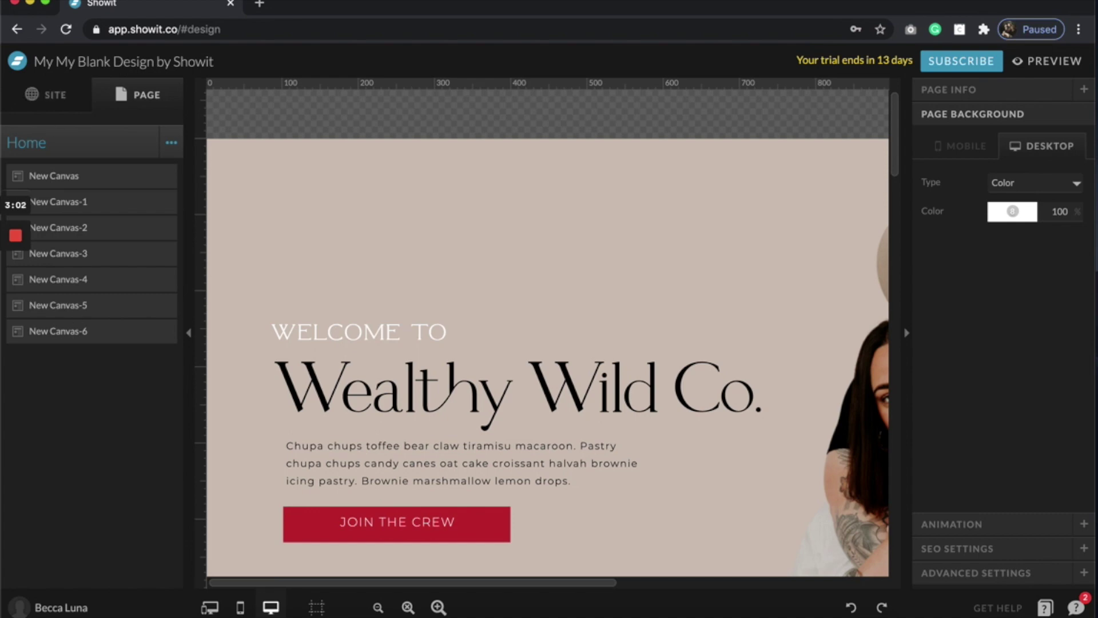
click(58, 608)
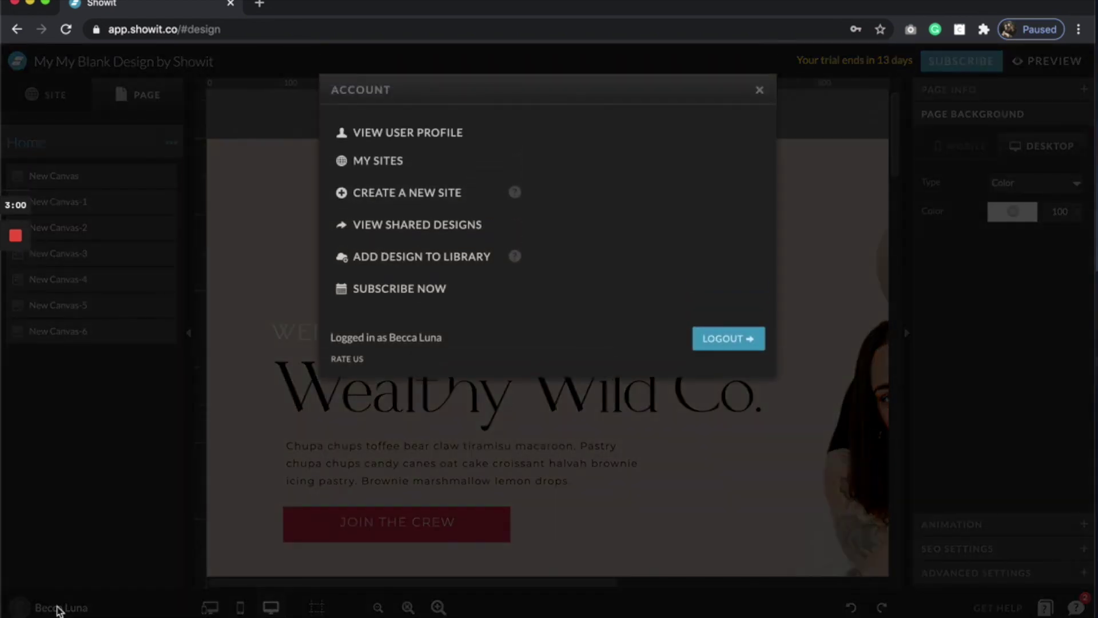
click(440, 191)
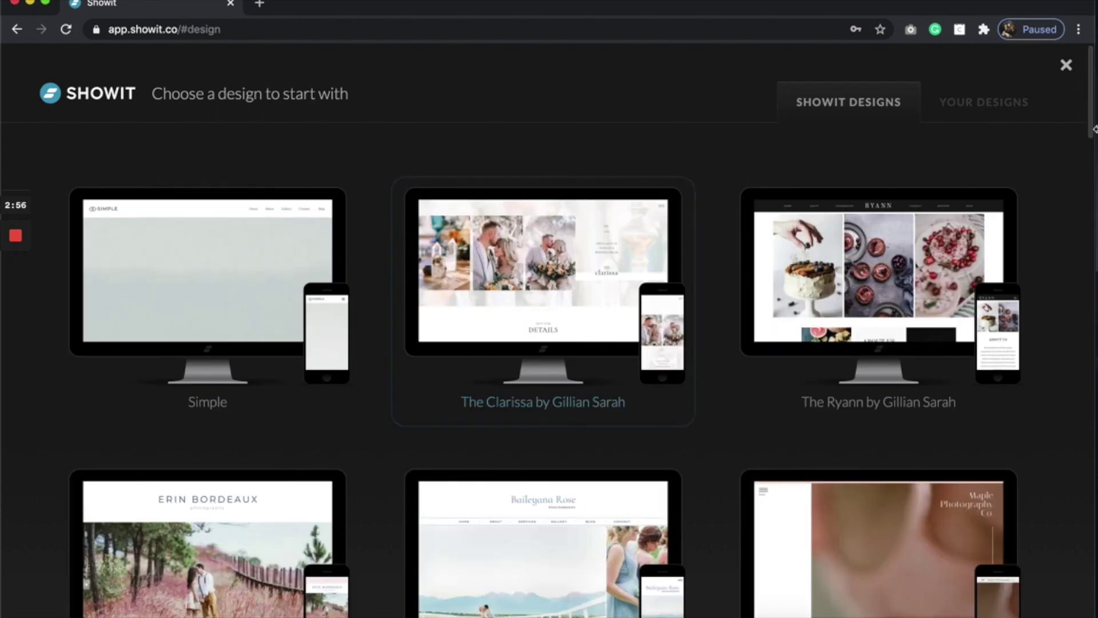
Under Your Designs, paste the copied key into Shared Design Key and submit it
click(979, 107)
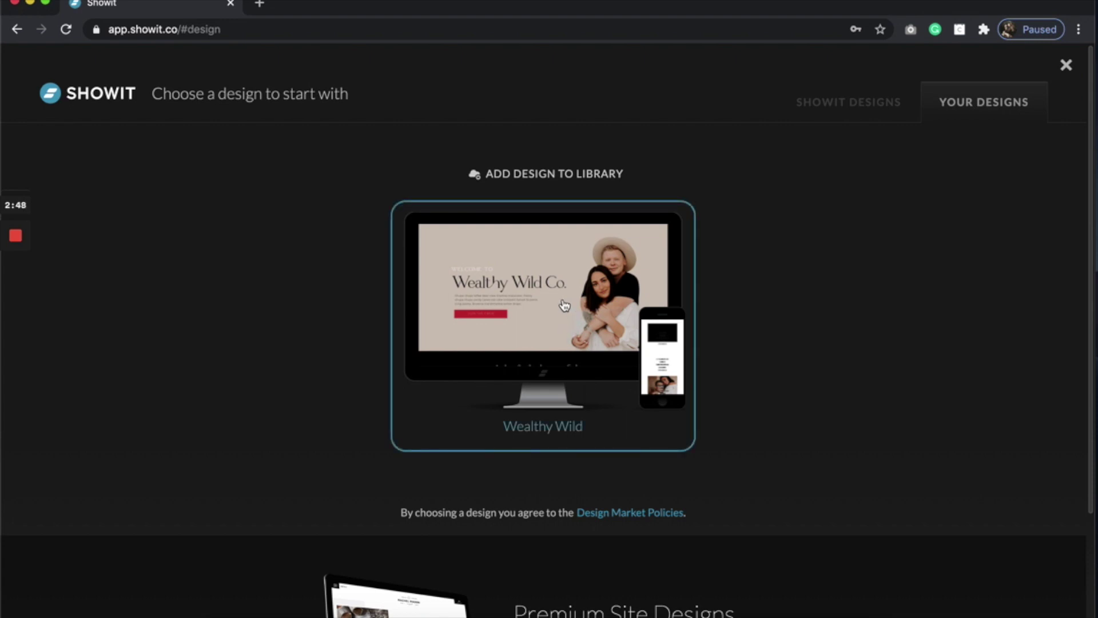
click(546, 181)
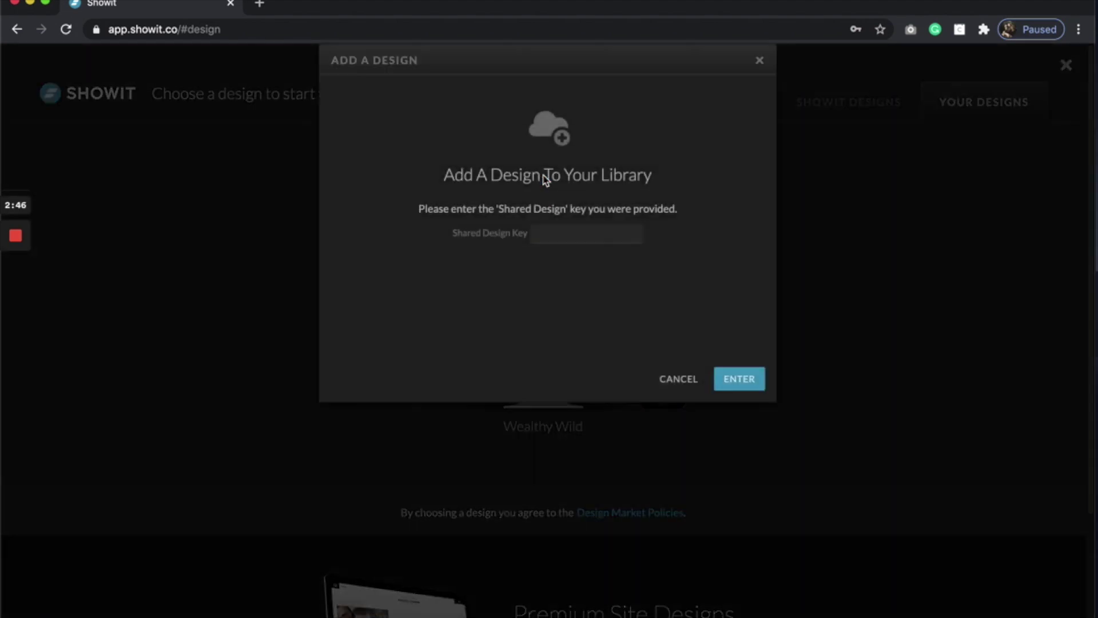
click(562, 265)
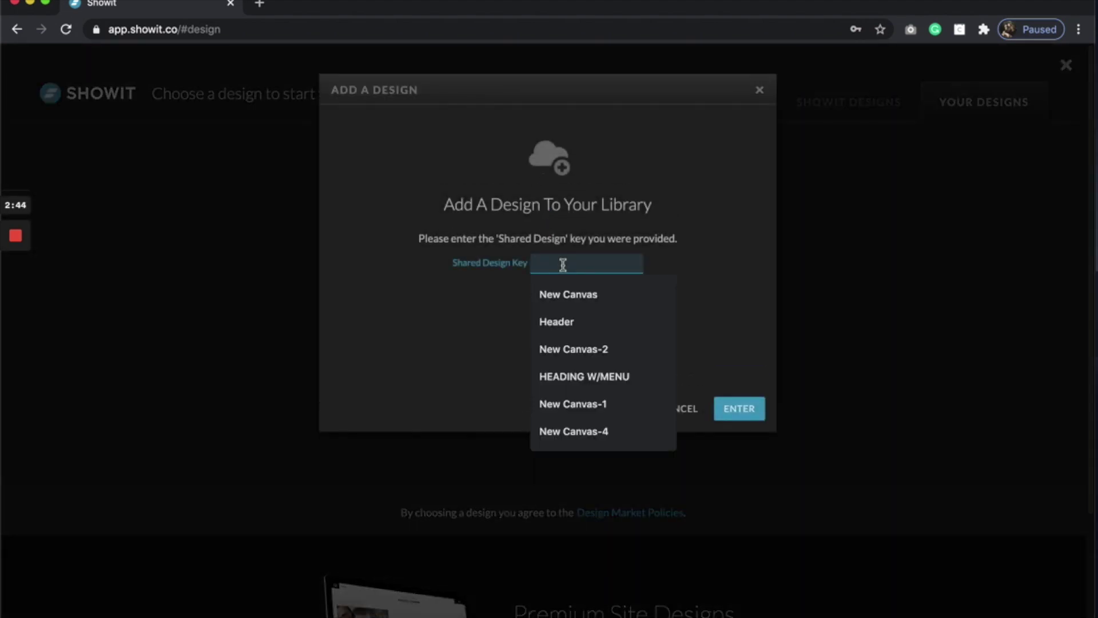
key(super+v)
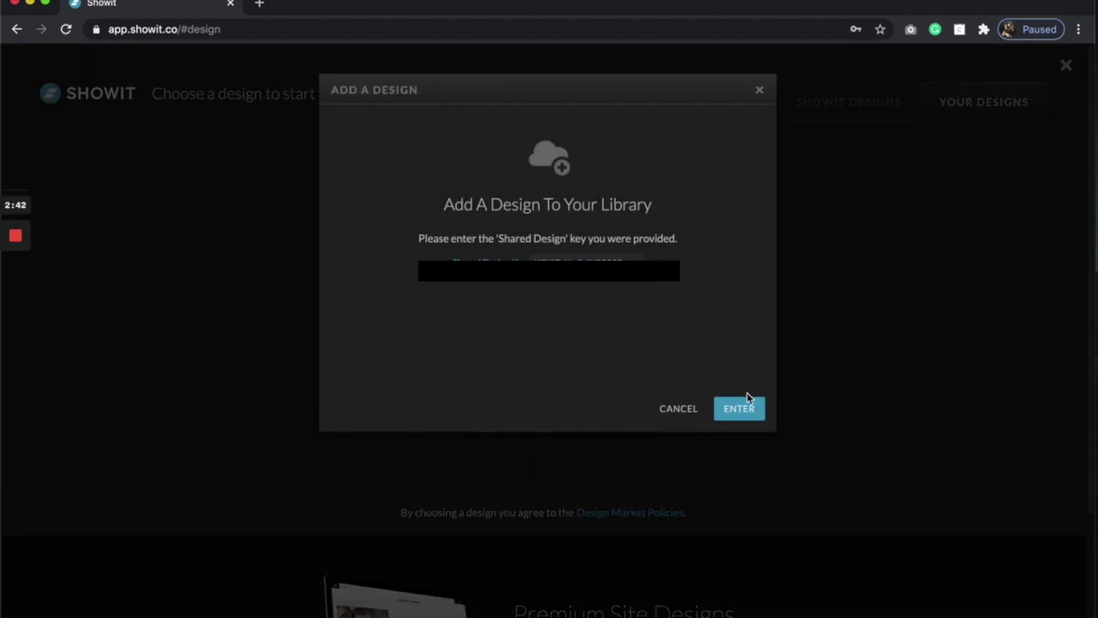
click(748, 407)
Review the Wealthy Wild desktop preview and add the design to the library
click(601, 453)
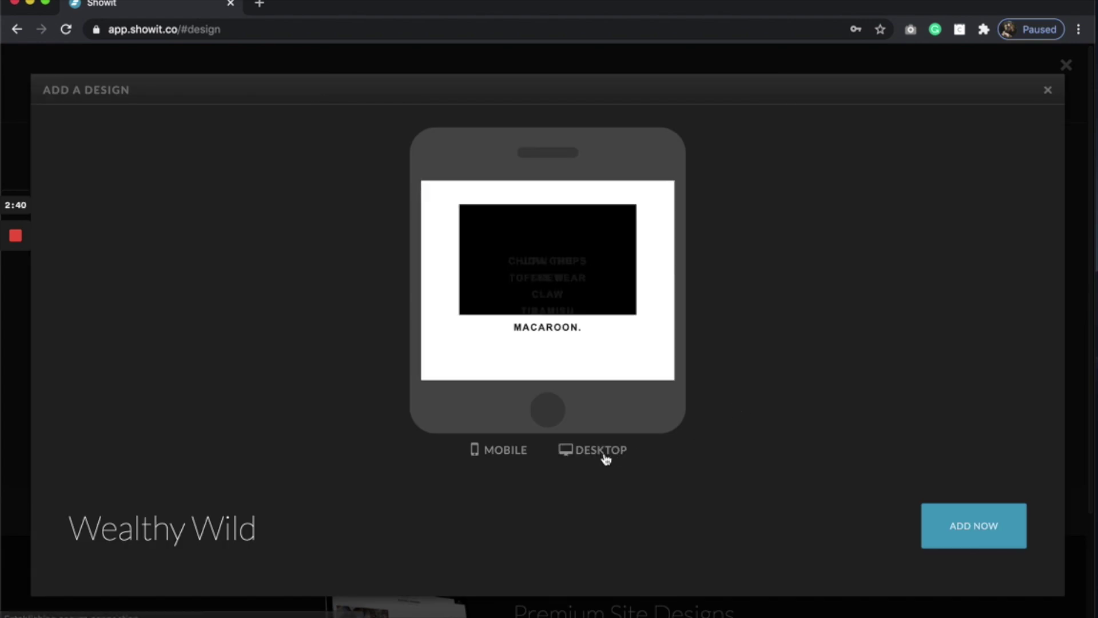
scroll(867, 339, down, 10)
scroll(867, 339, up, 10)
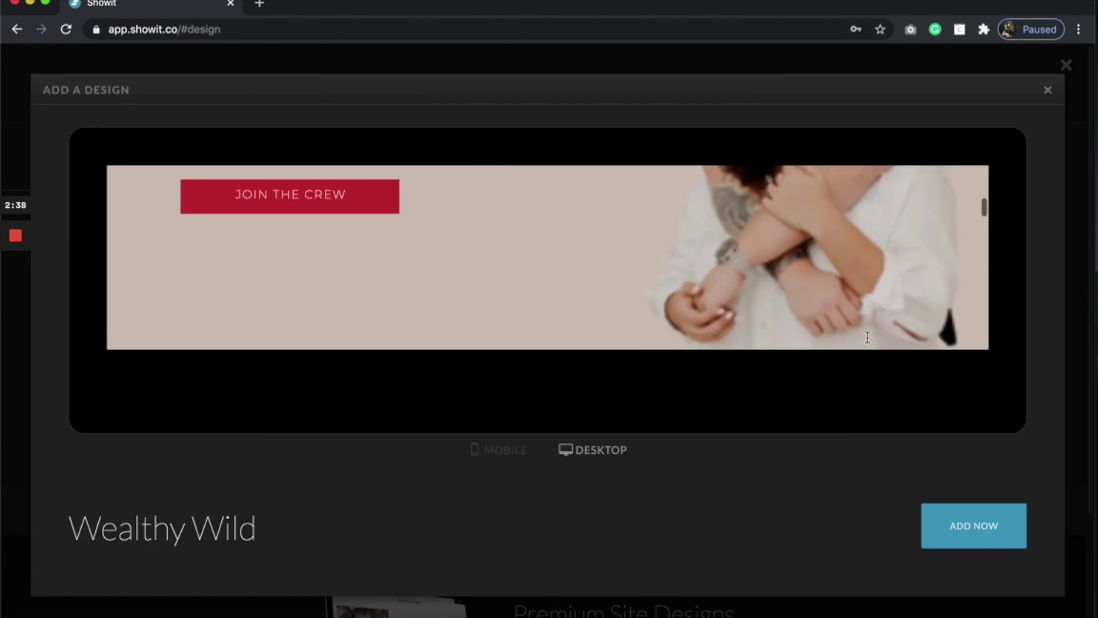
click(971, 540)
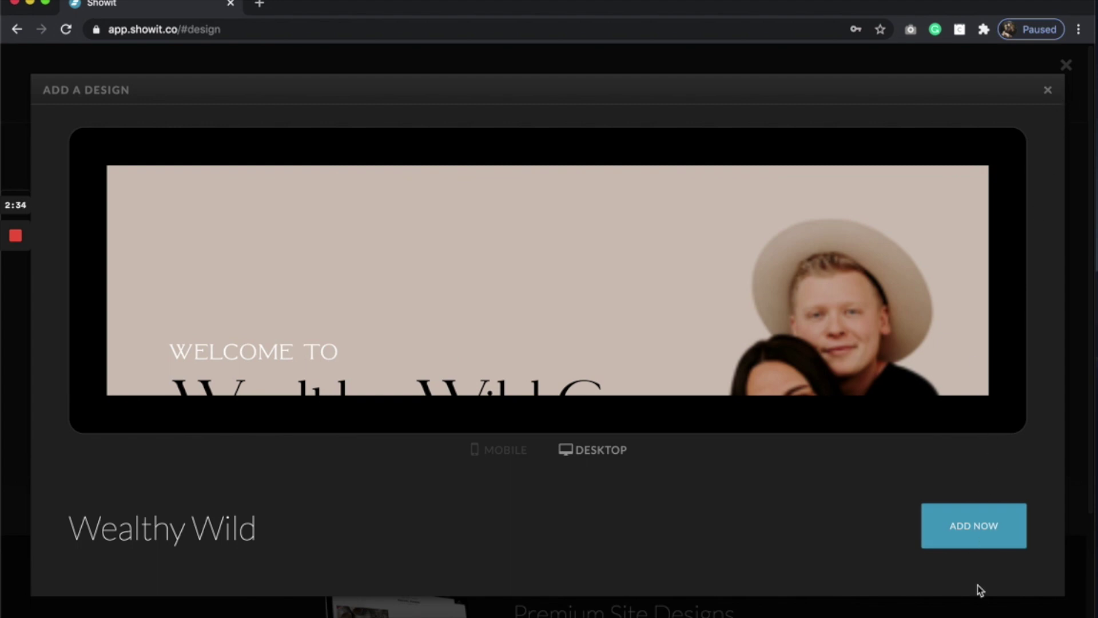
Close the Add a Design window to return to Your Designs
click(1050, 92)
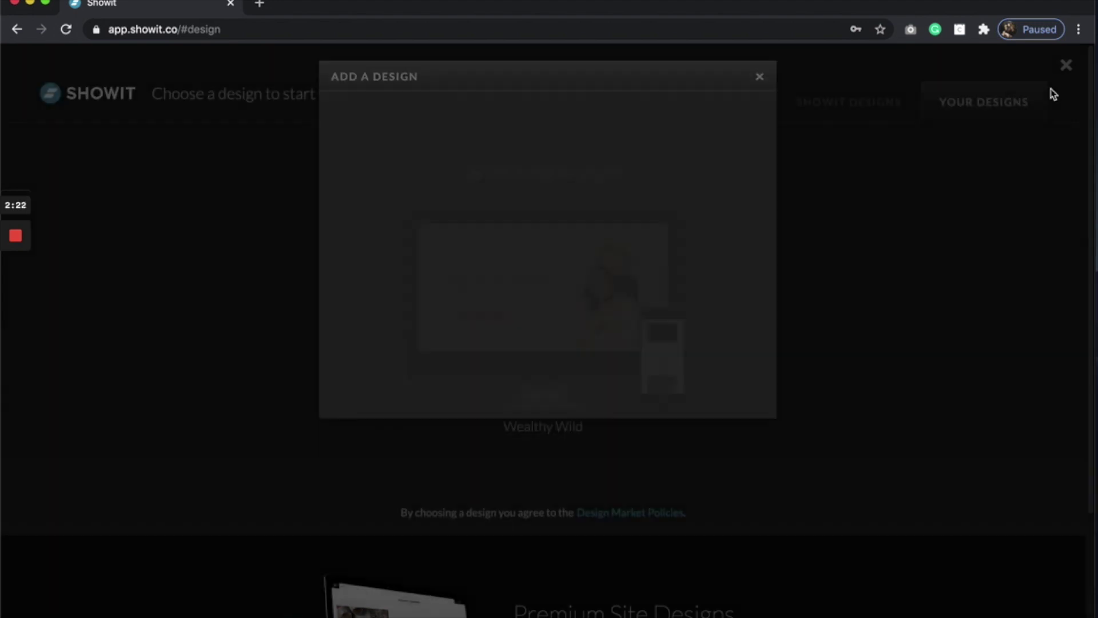